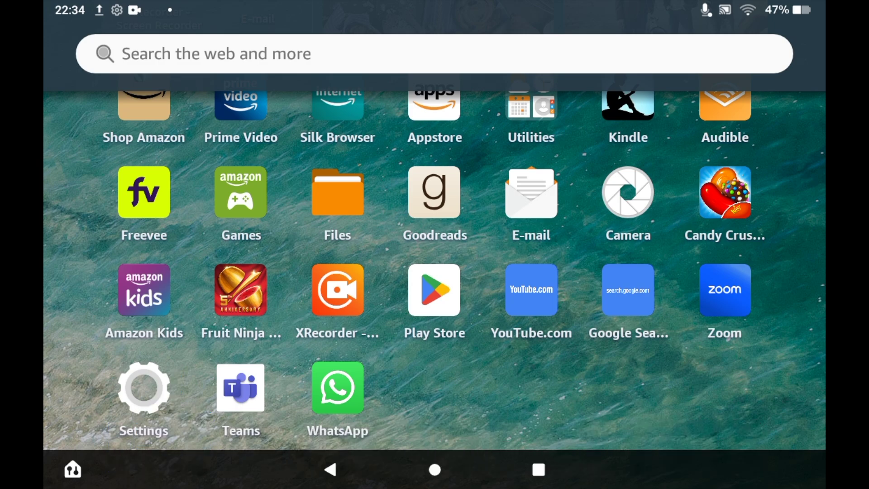
# Launch the E-mail app, enter the Gmail address with digits from the ?123 keyboard, and submit it.
pyautogui.click(531, 202)
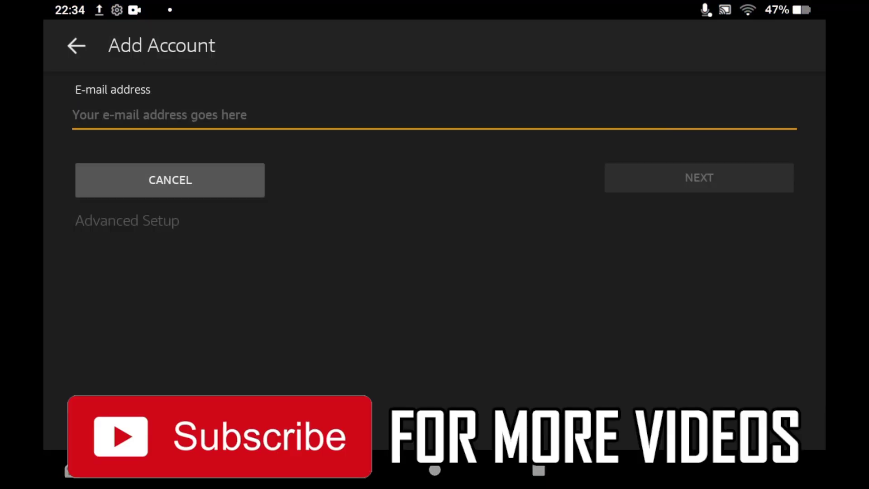
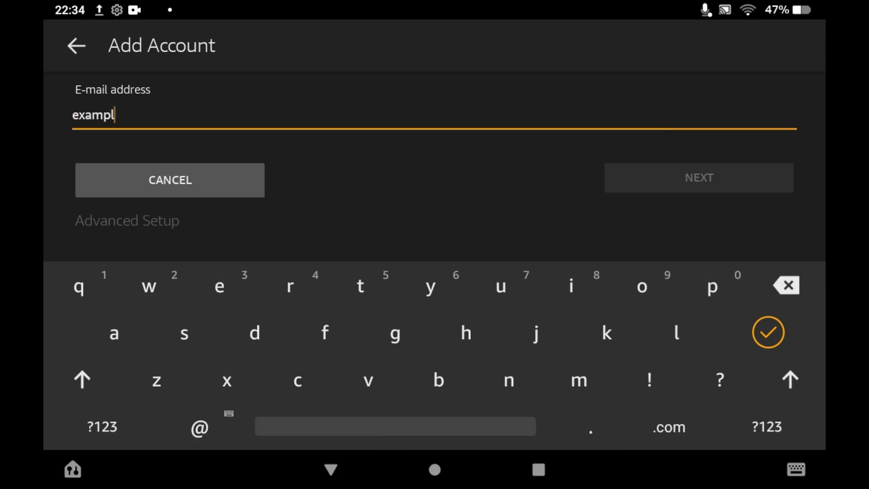
pyautogui.click(102, 427)
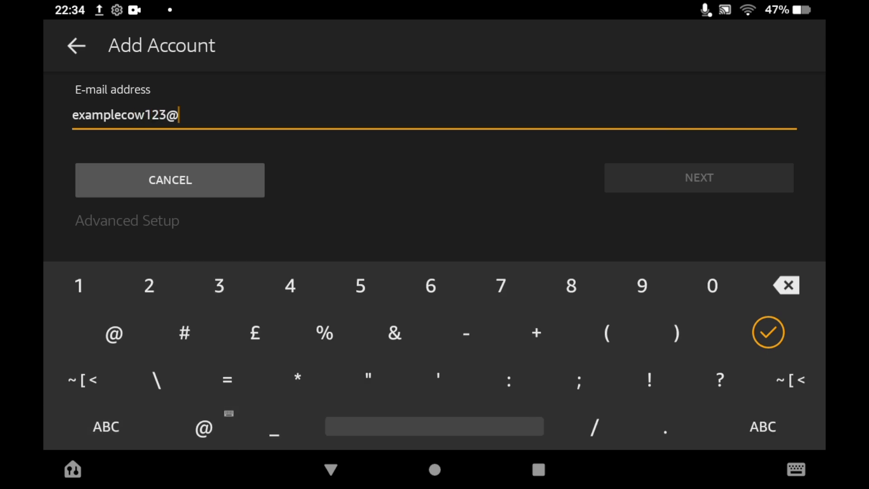
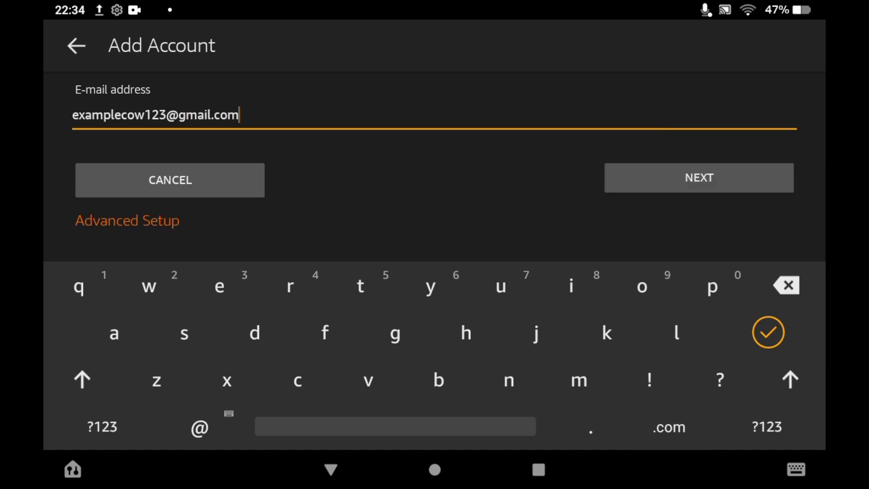
pyautogui.click(700, 178)
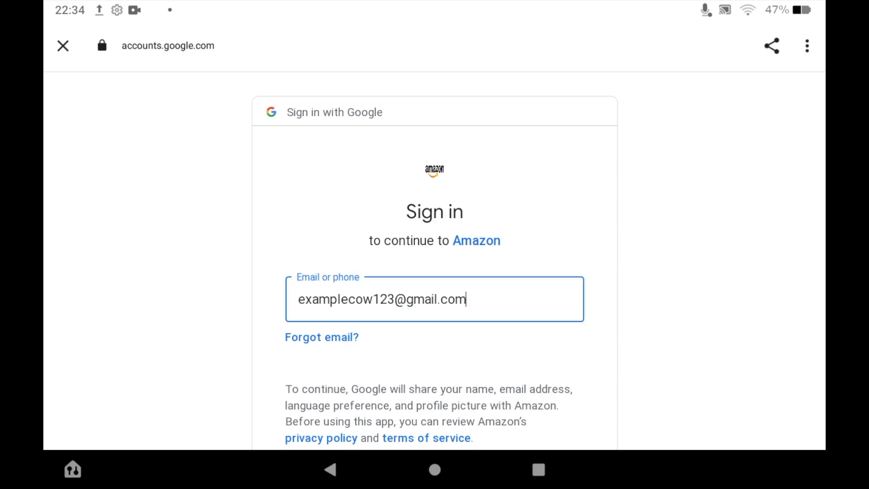
pyautogui.scroll(-2, 435, 272)
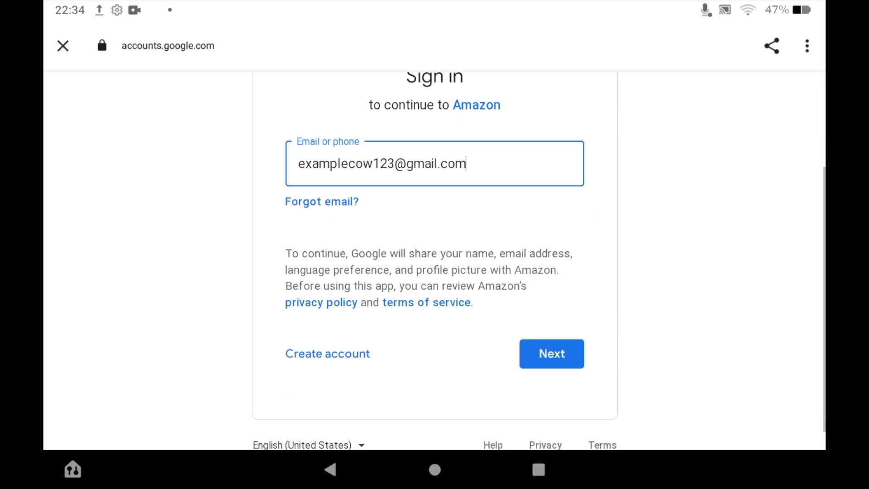
# Continue Google sign-in with the pre-filled Gmail address.
pyautogui.click(550, 353)
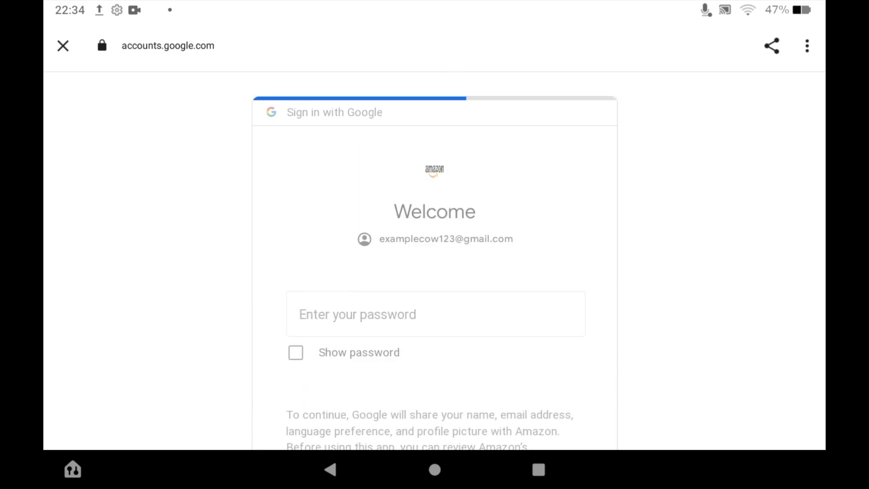
pyautogui.write('h')
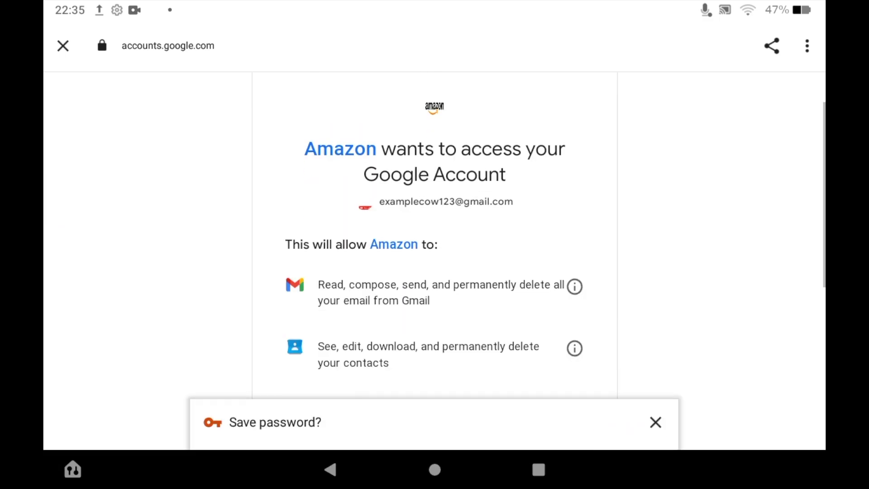
pyautogui.scroll(-5, 435, 272)
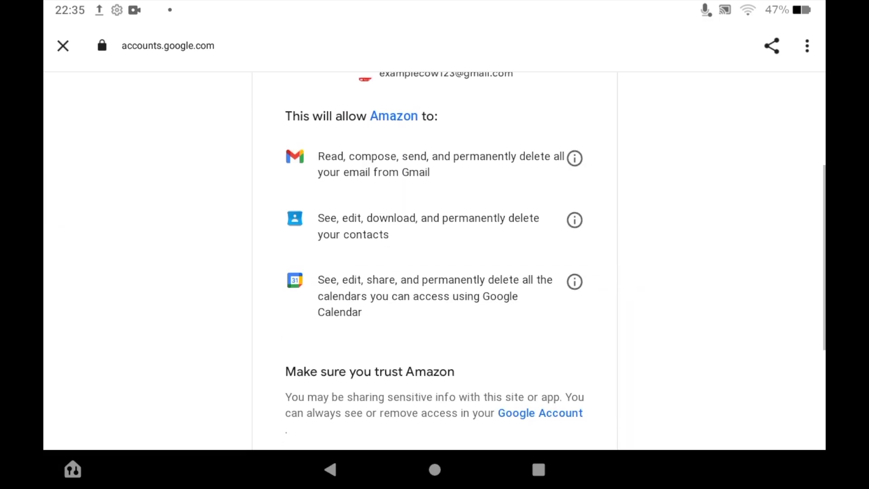
pyautogui.scroll(-3, 434, 272)
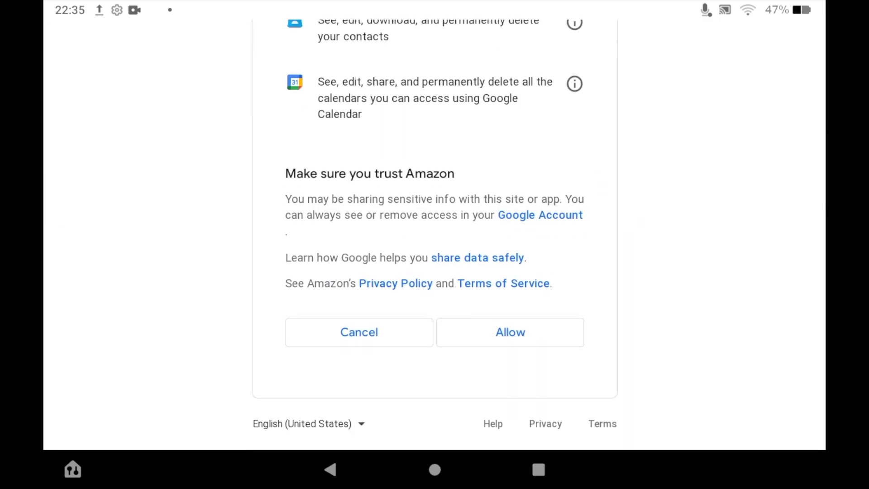
# Allow Amazon access to the Gmail account, then go to the Gmail Inbox.
pyautogui.click(510, 332)
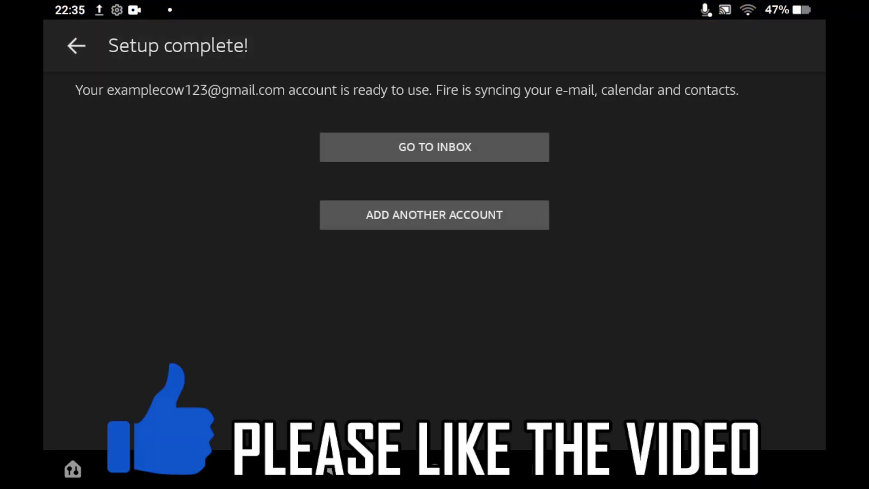
pyautogui.click(476, 147)
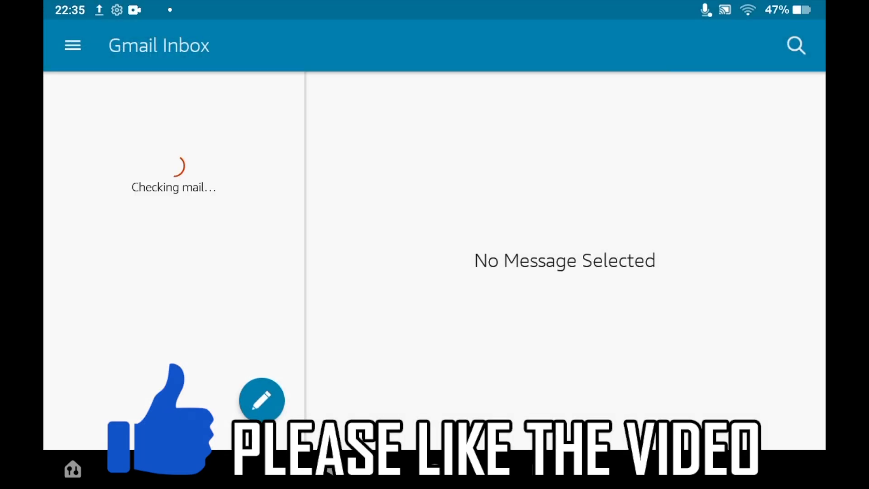